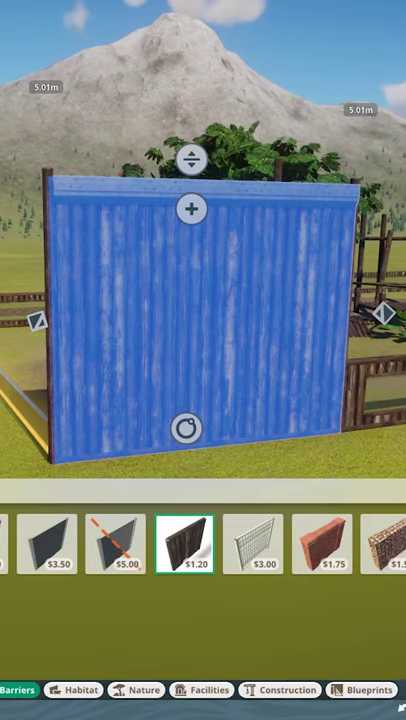
Step: Place the wooden log barrier along the habitat wall and lower its height to 1.50 m
left_click(287, 359)
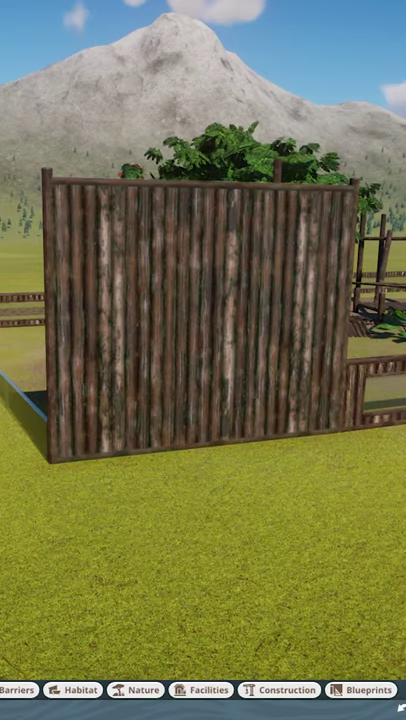
left_click(270, 340)
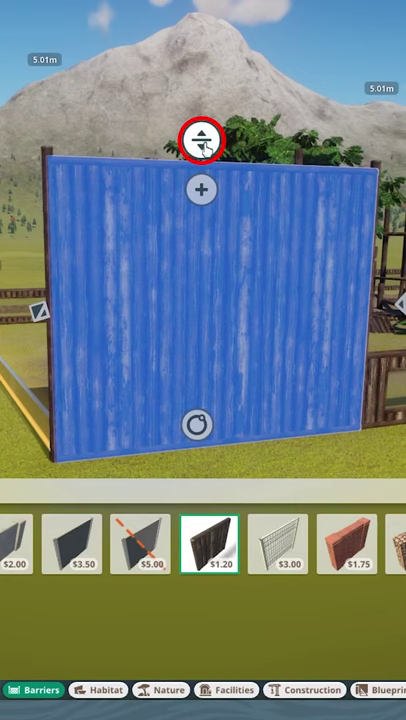
left_click_drag(200, 140, 212, 309)
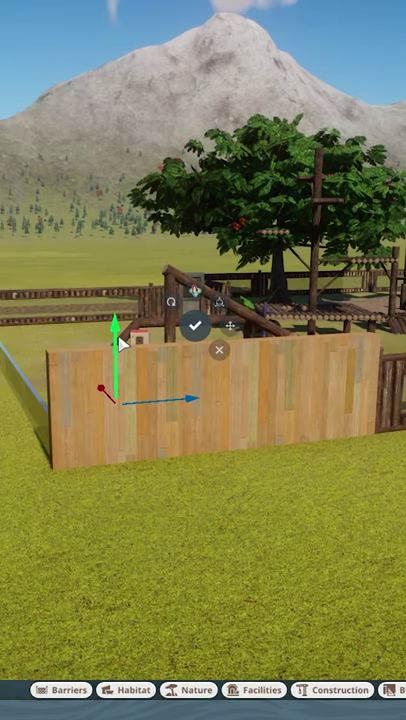
Step: Drag the wooden wall piece down below ground level beneath the 1.5 m fence
left_click_drag(118, 340, 113, 453)
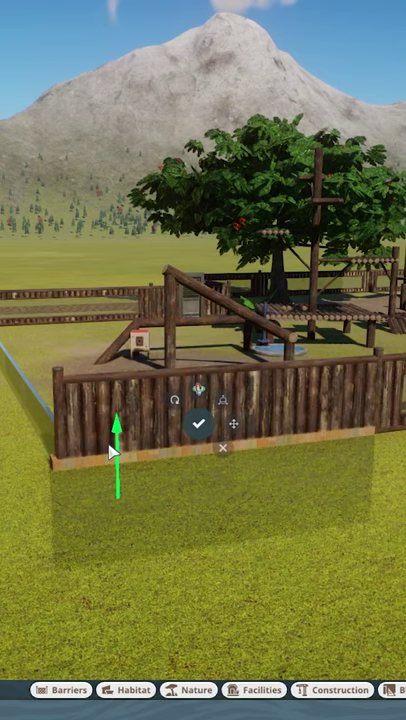
left_click_drag(113, 453, 112, 457)
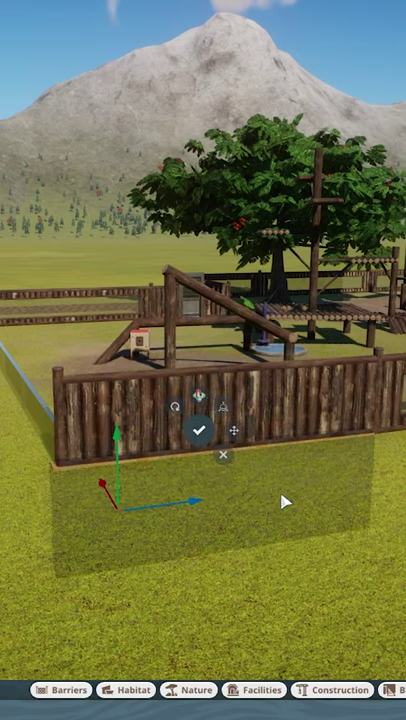